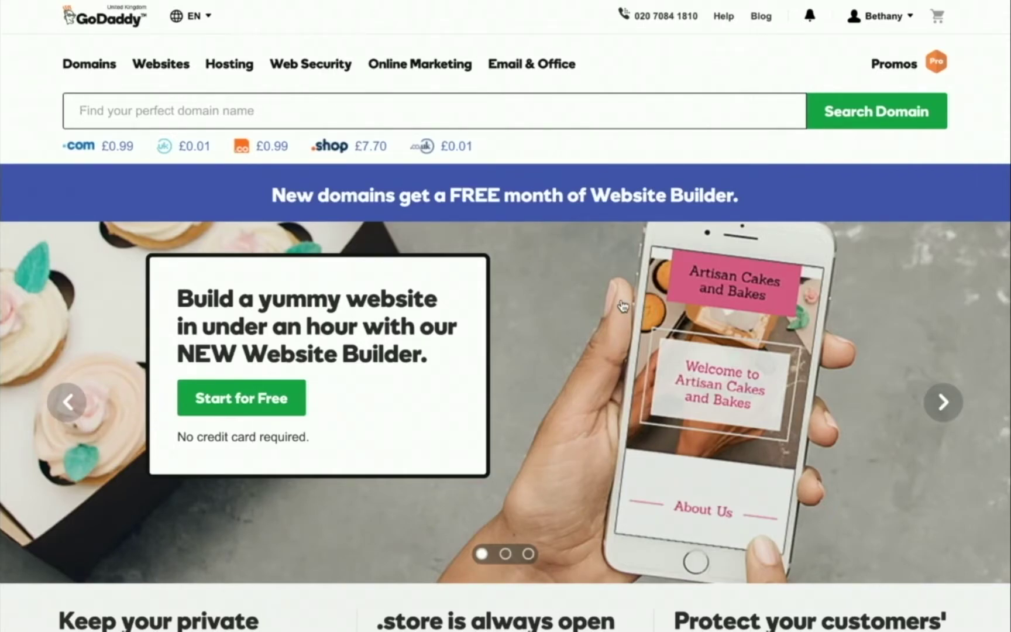
Open DNS management for givefree.uk from My Domains and scroll to its records list
click(904, 17)
click(113, 158)
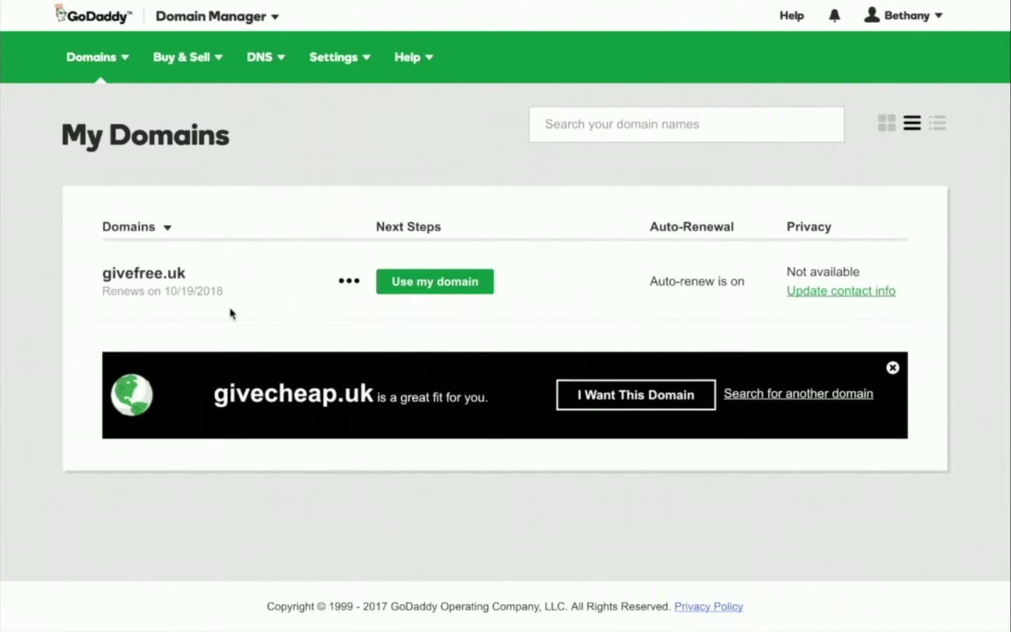
click(350, 282)
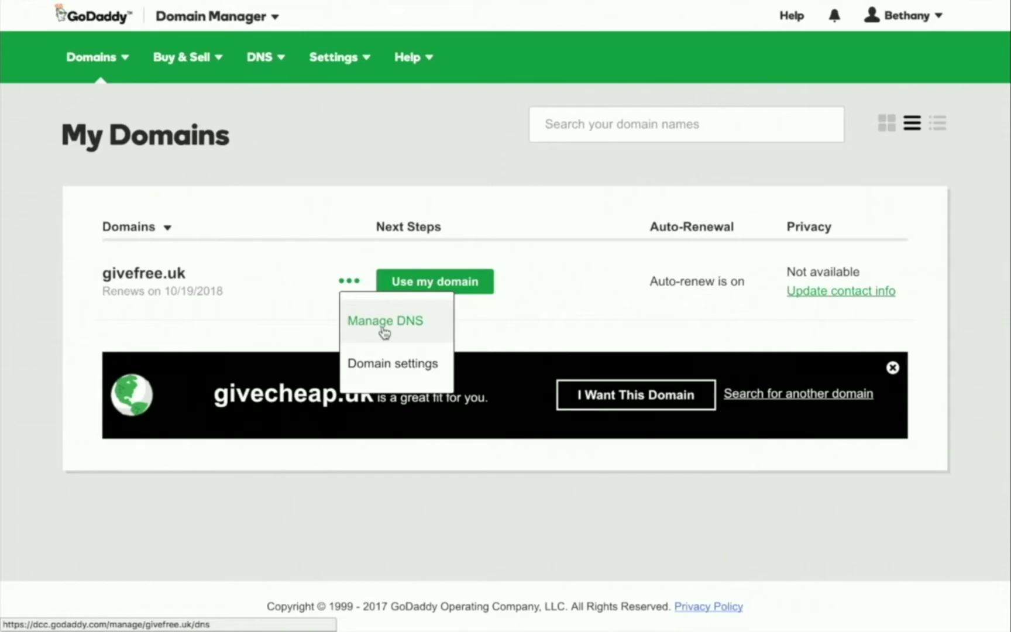
click(385, 332)
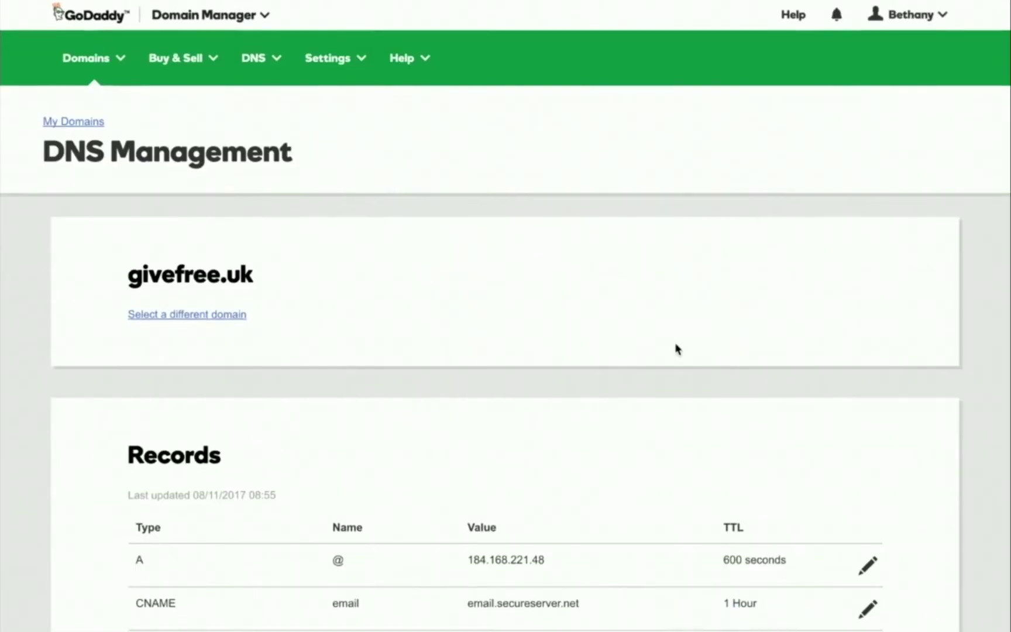
scroll(676, 349, down, 5)
scroll(676, 350, up, 2)
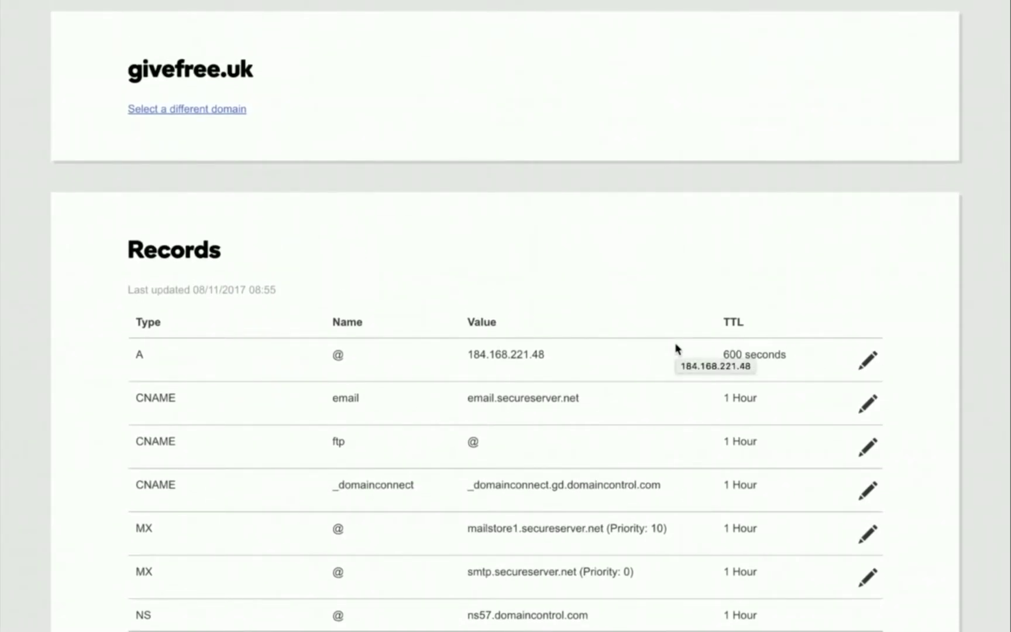
scroll(676, 349, down, 4)
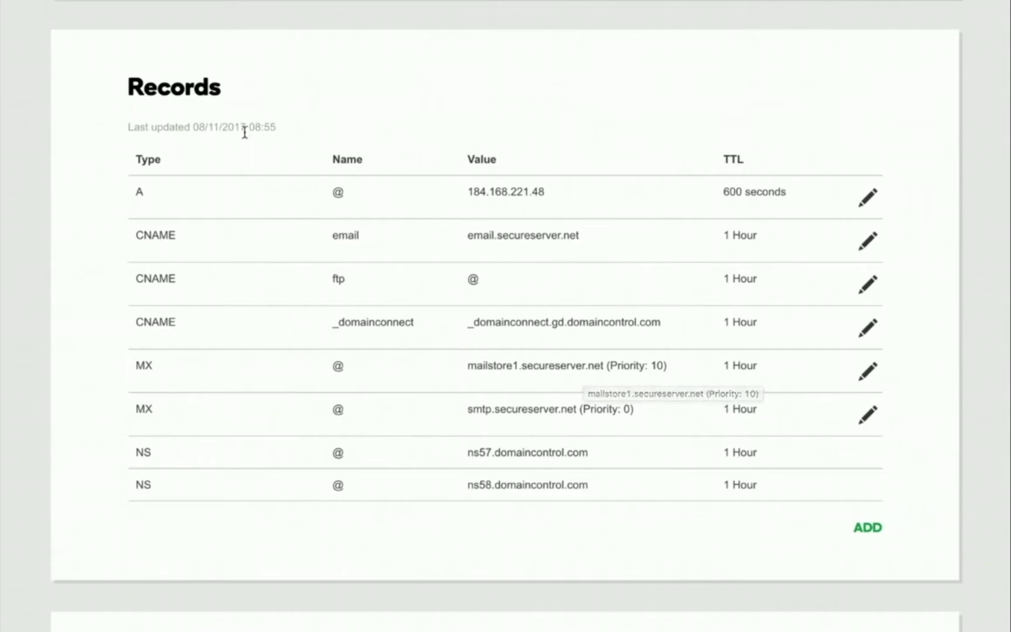
click(868, 530)
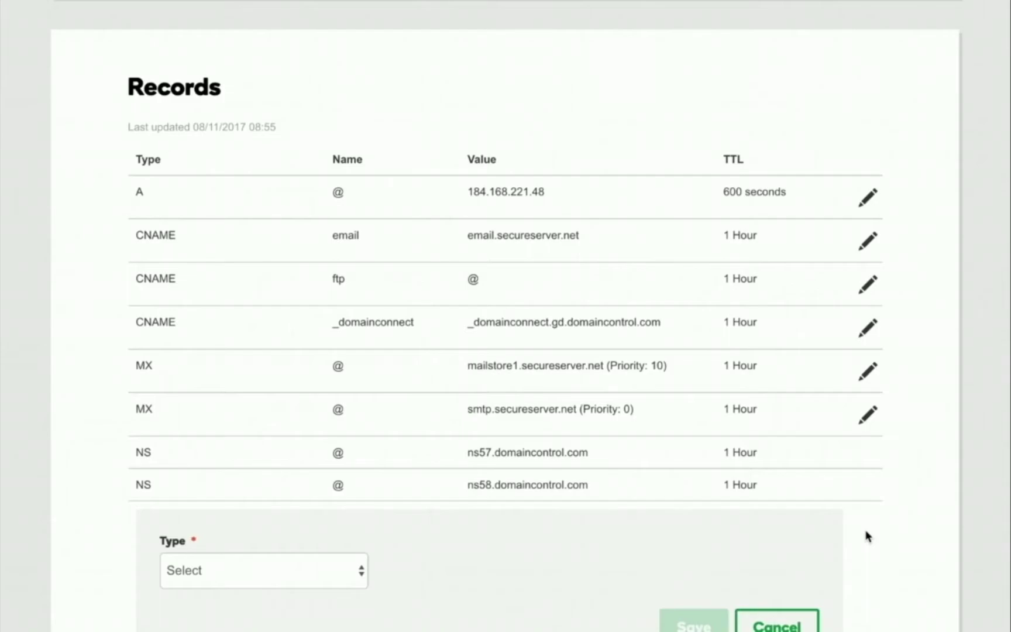
scroll(868, 537, down, 3)
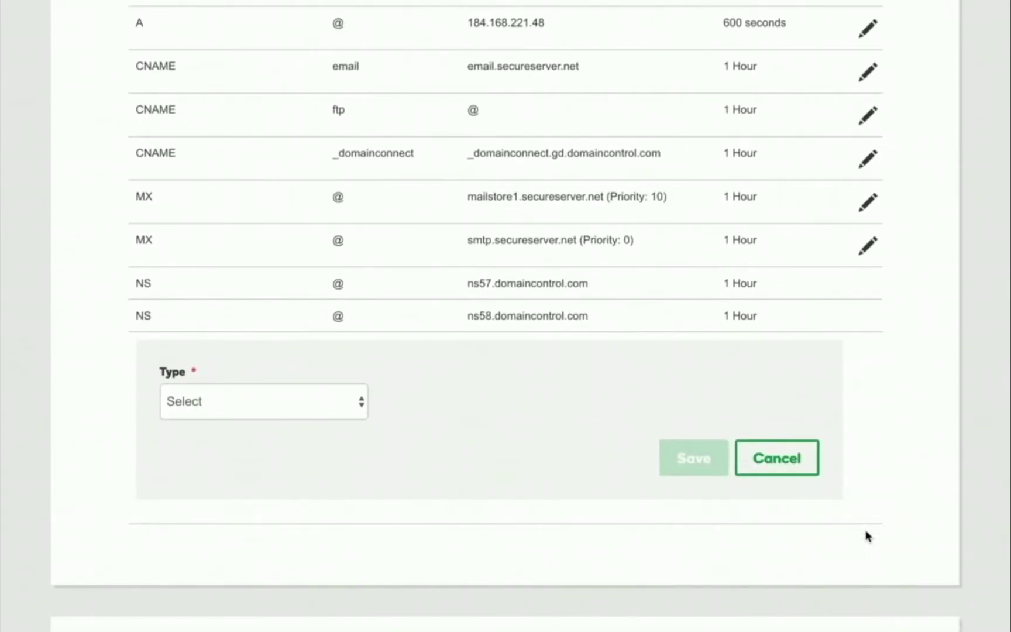
click(311, 410)
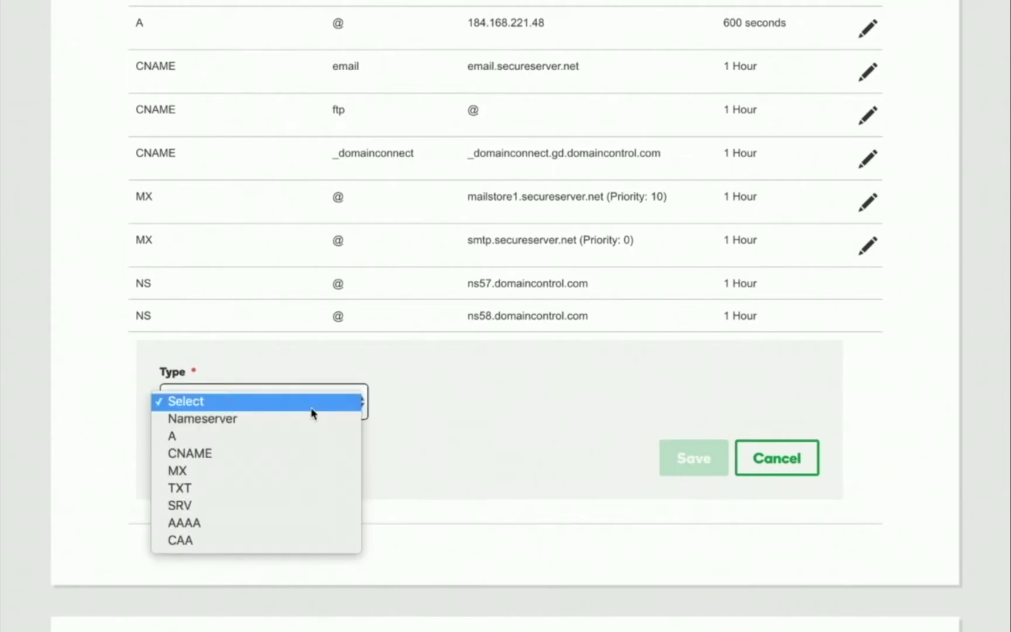
click(217, 456)
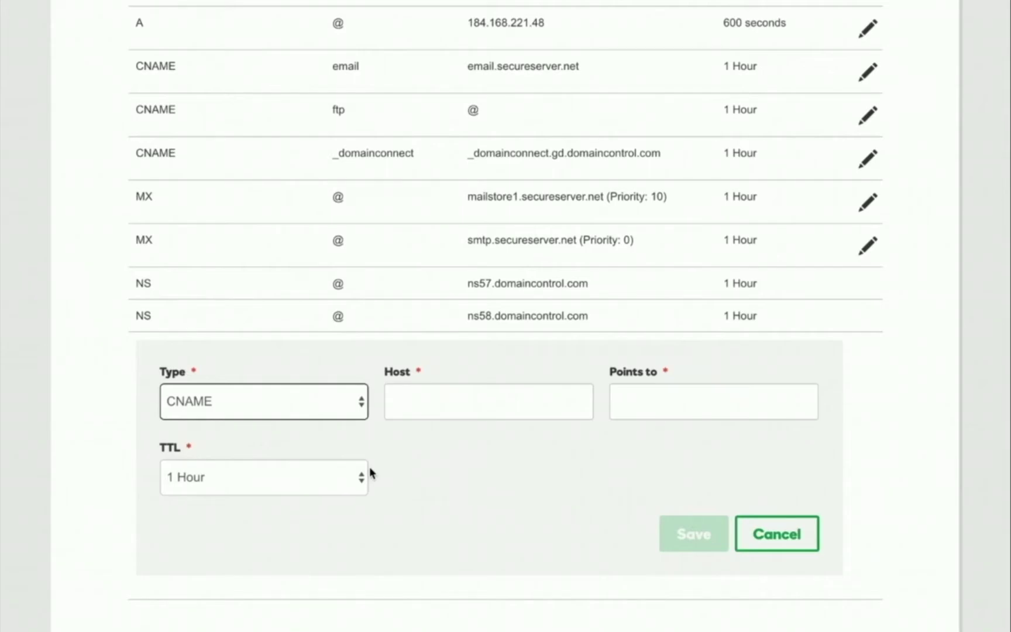
click(513, 398)
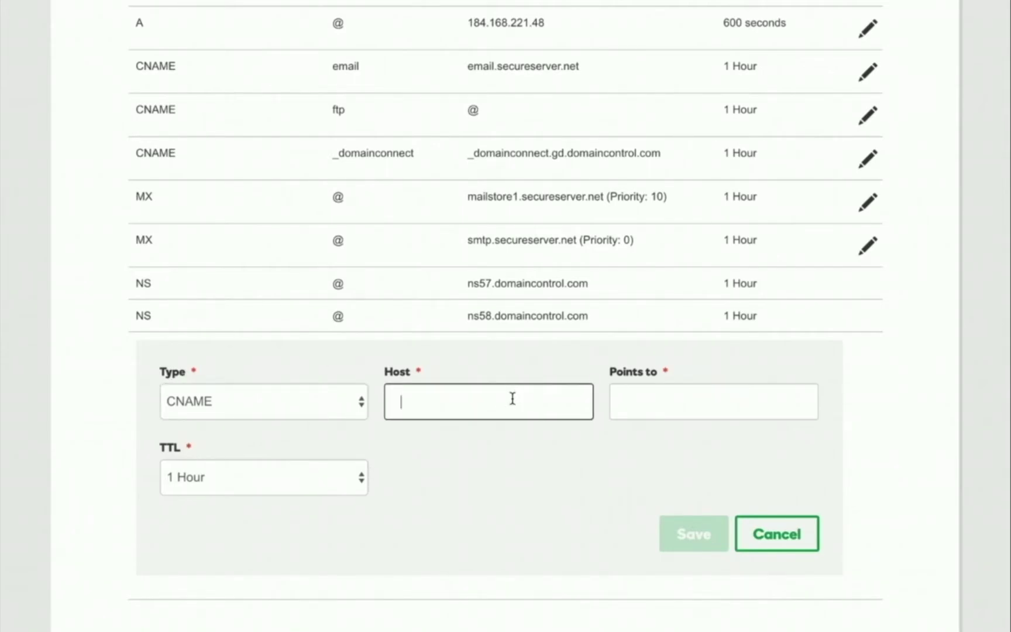
text(www.givefree.uk)
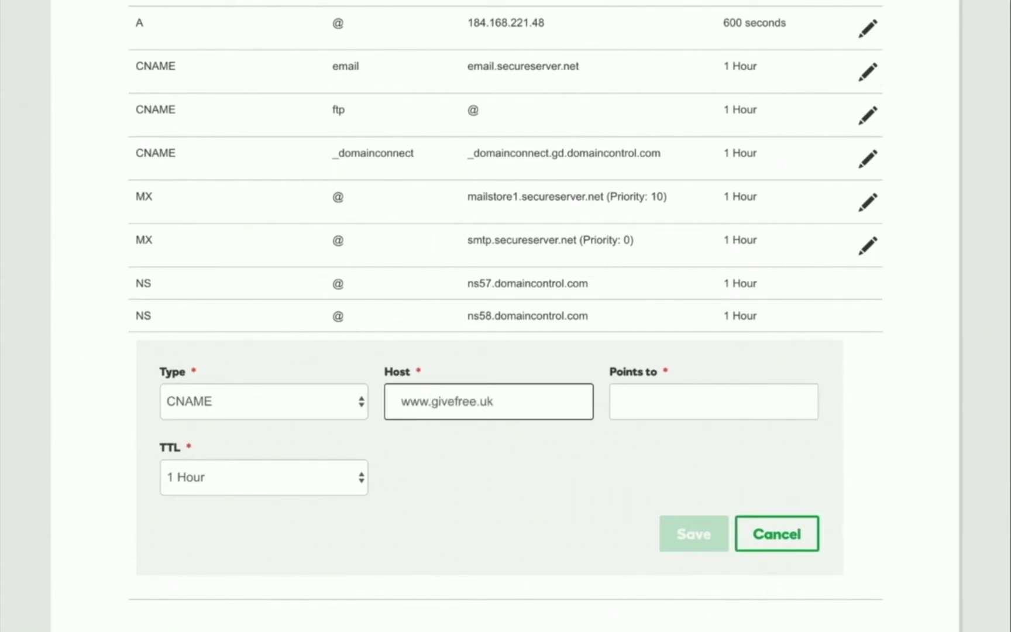
click(679, 405)
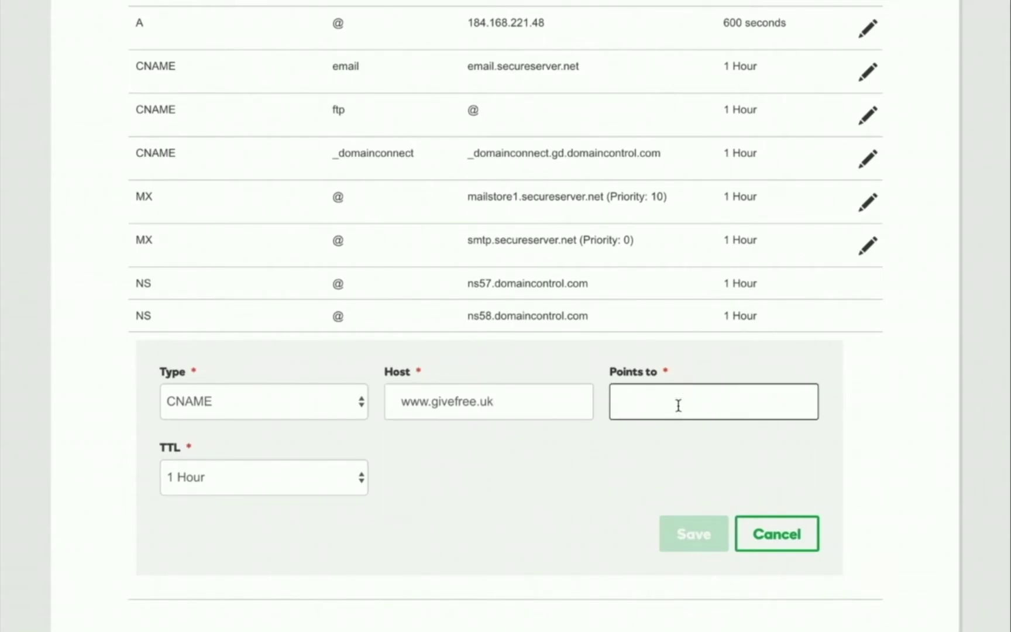
text(custom)
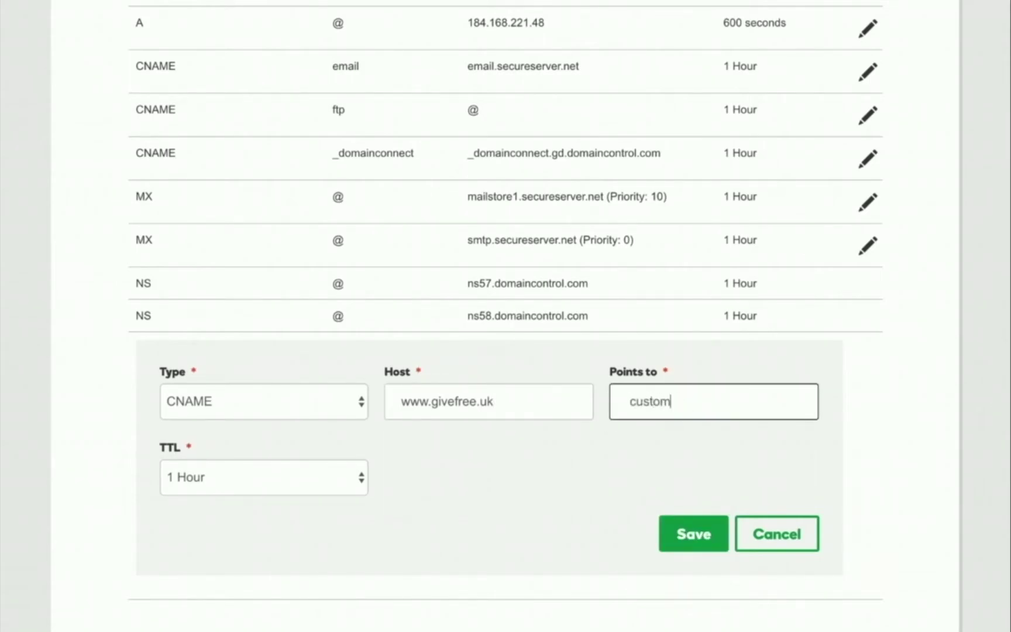
text(.convertri.com)
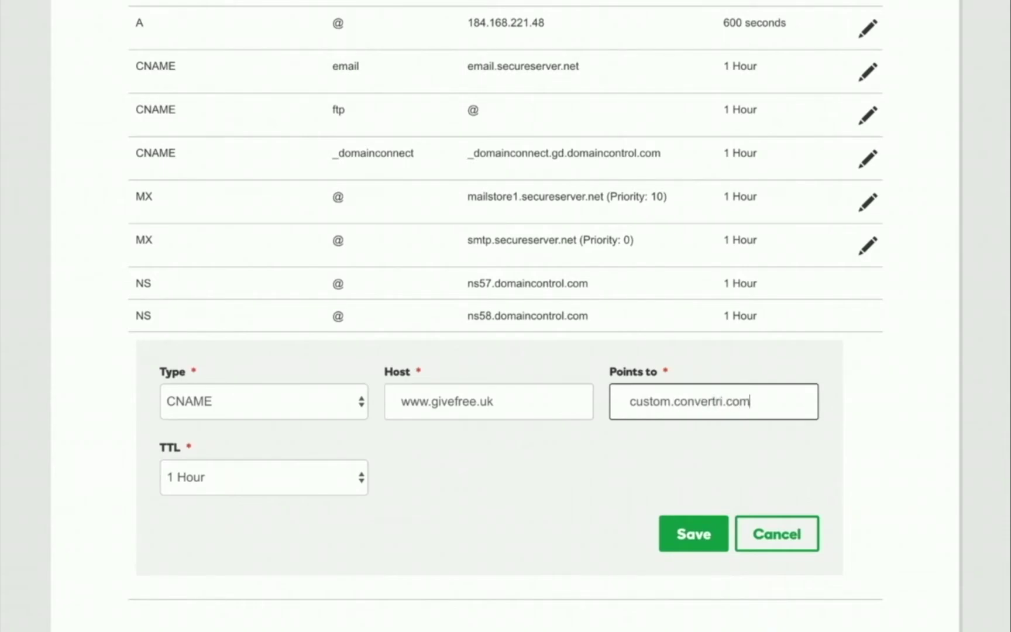
Keep the new CNAME record's TTL at 1 Hour
click(282, 479)
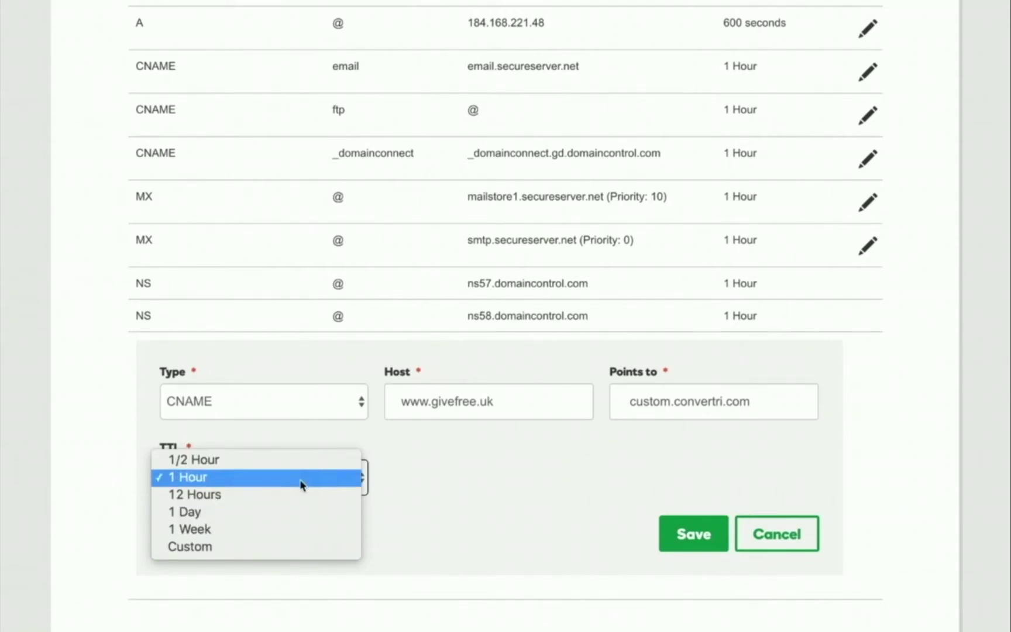
click(429, 474)
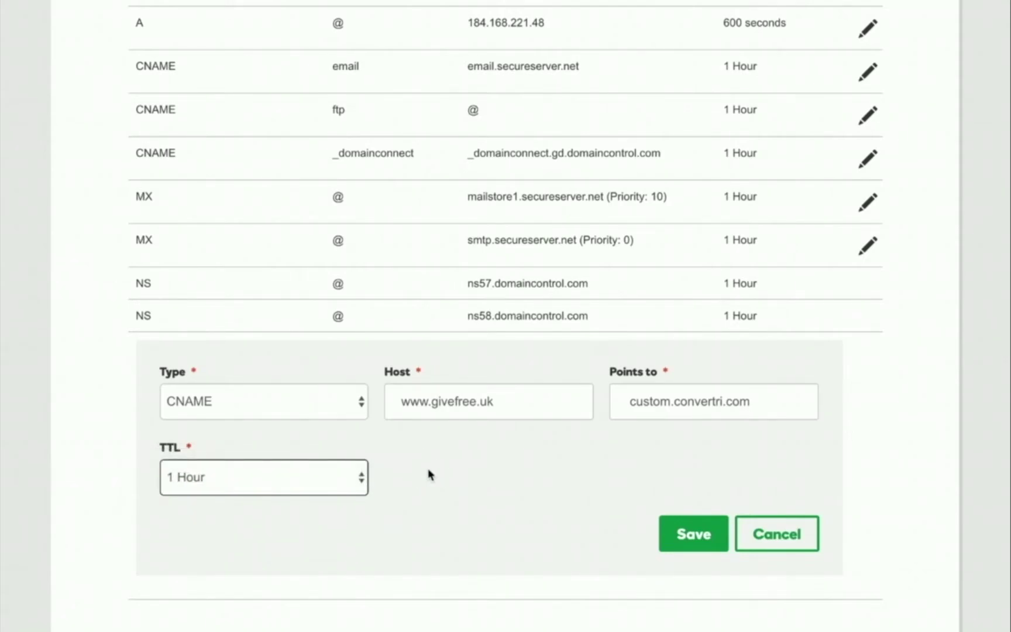
scroll(428, 474, down, 1)
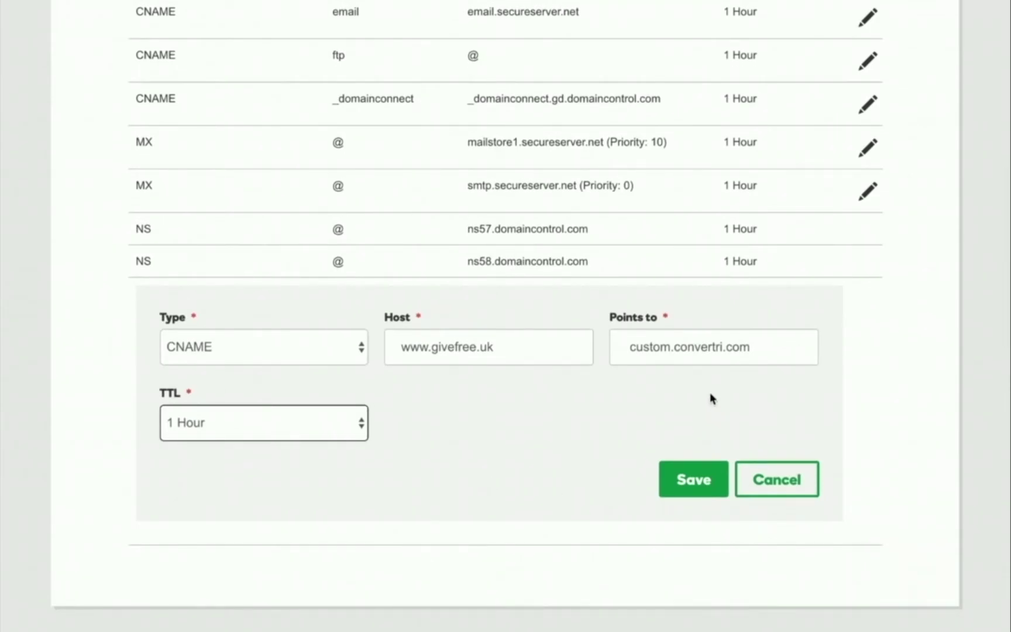
Append trailing dots to host and target, then delete the rejected dot from custom.convertri.com
click(787, 349)
text(.)
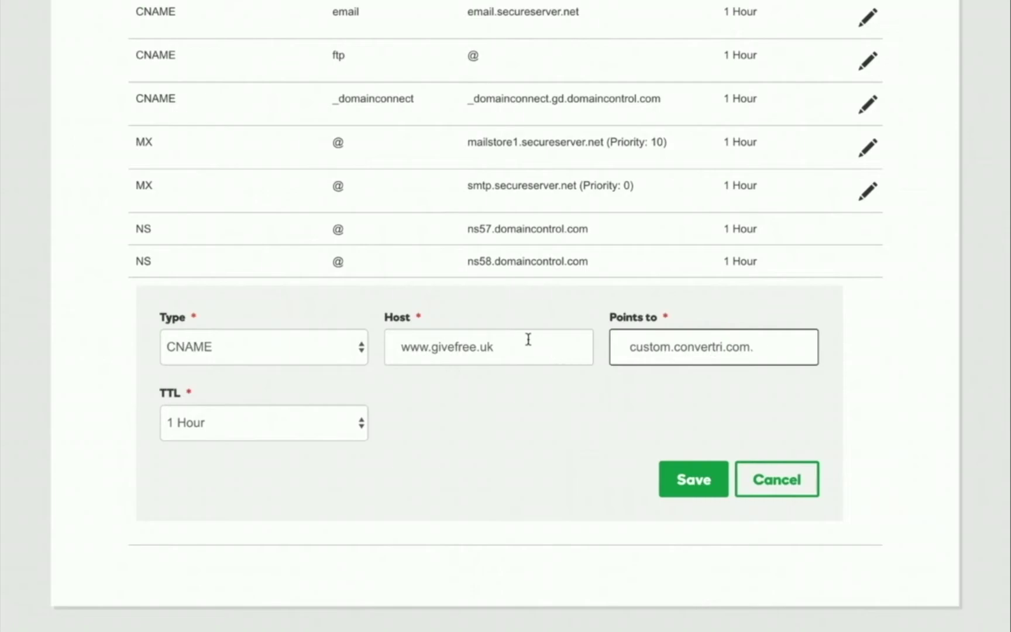
click(528, 339)
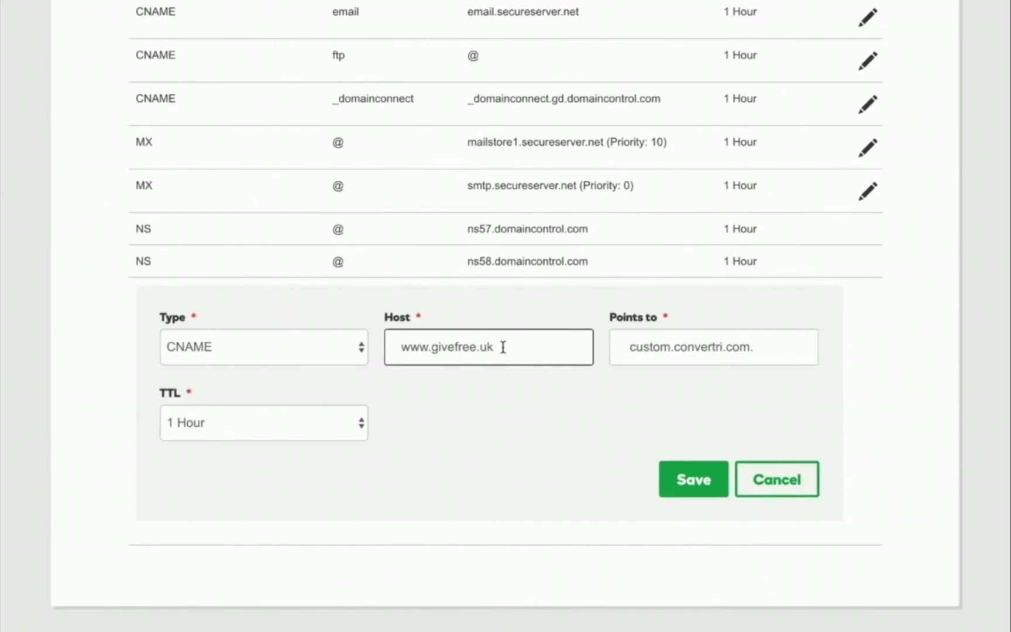
text(.)
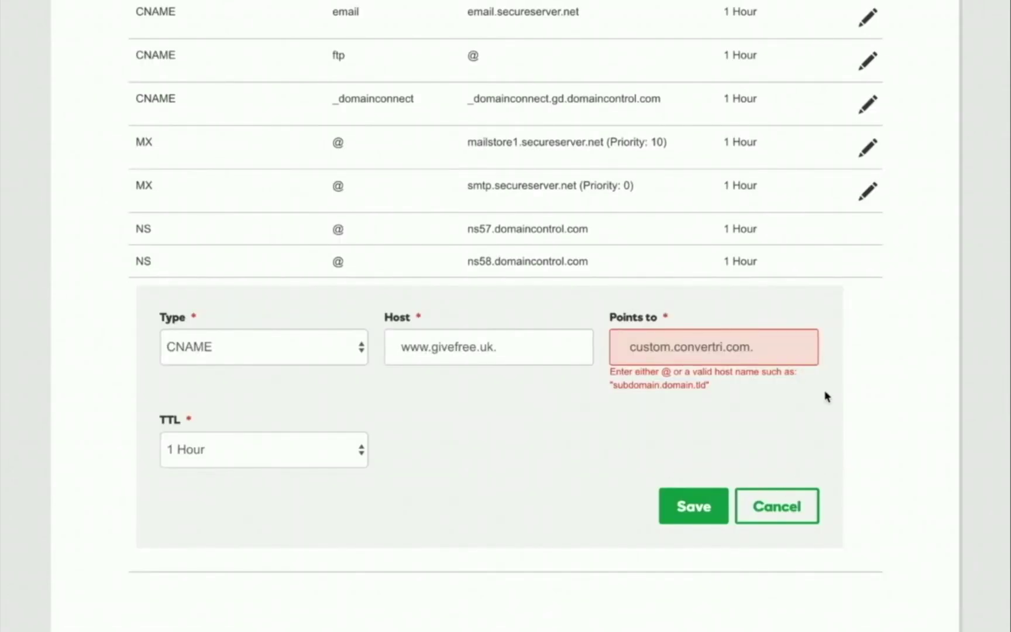
click(772, 348)
key(BackSpace)
click(540, 346)
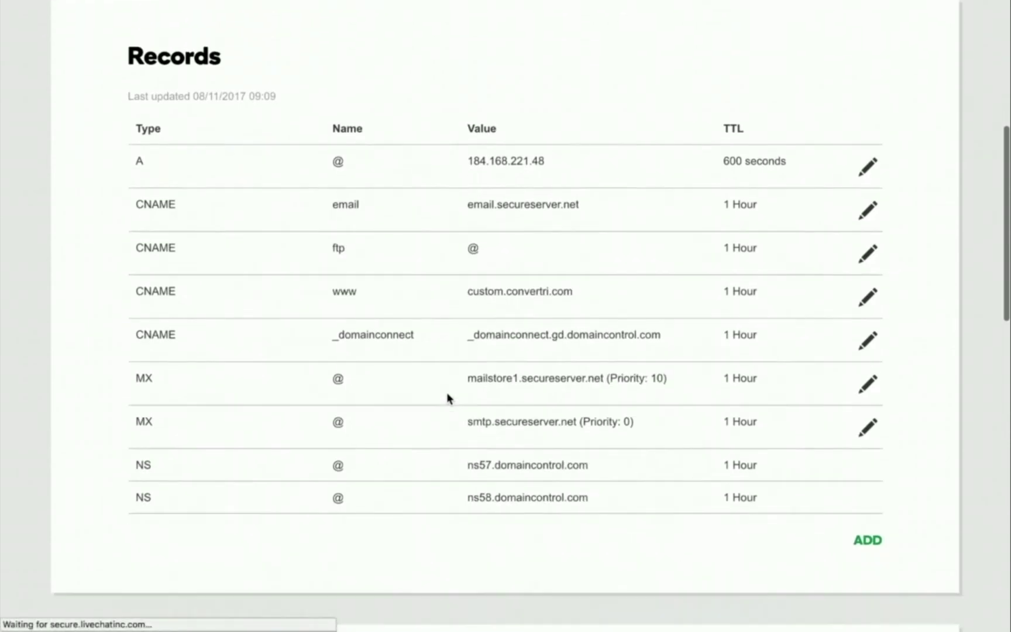
scroll(447, 398, up, 1)
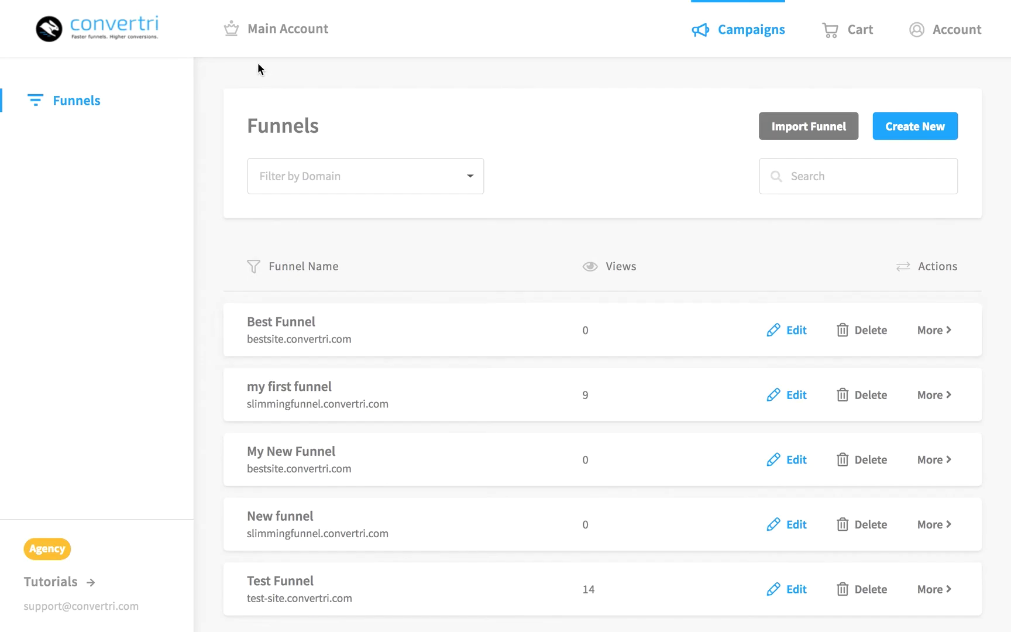
click(260, 35)
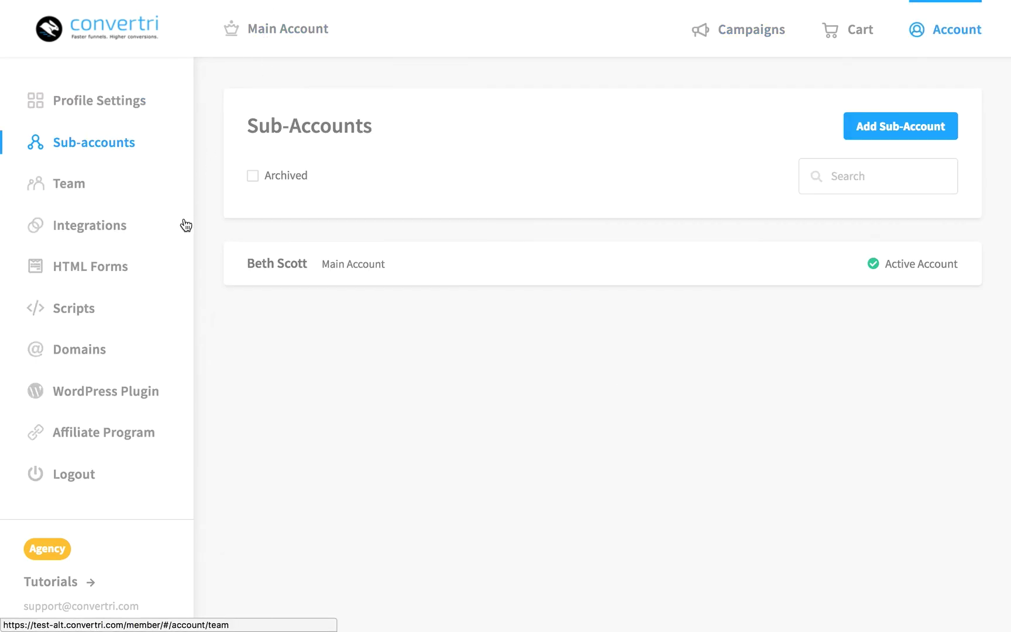
click(92, 365)
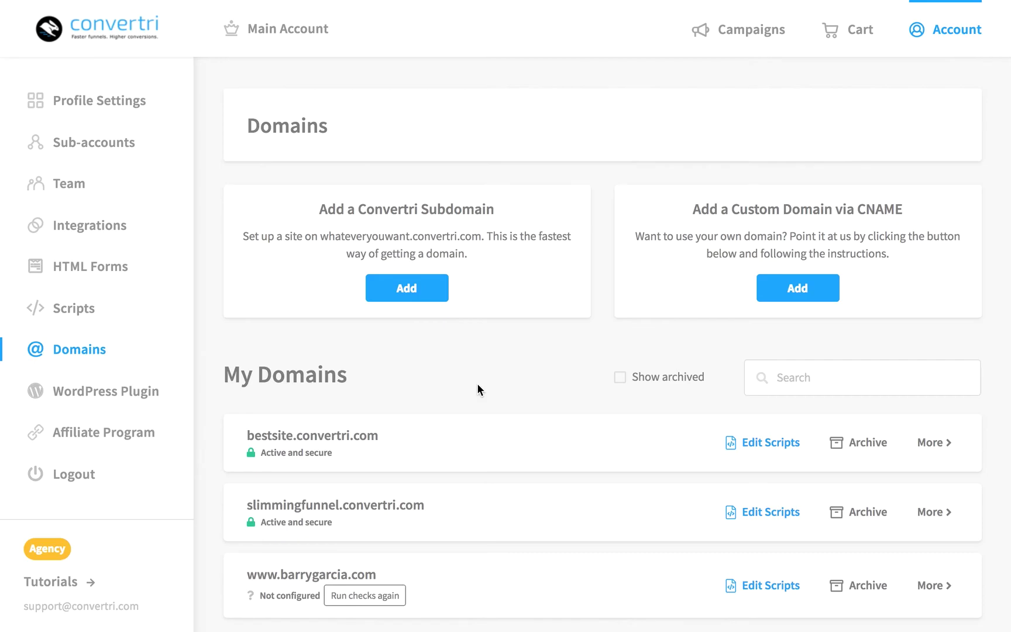
click(809, 291)
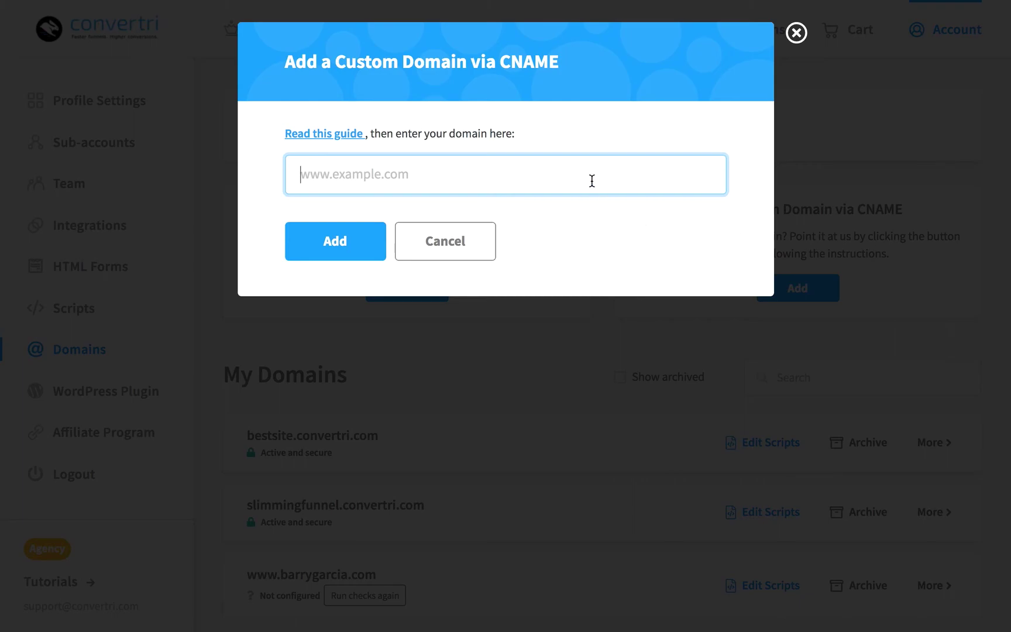
text(www.givefre)
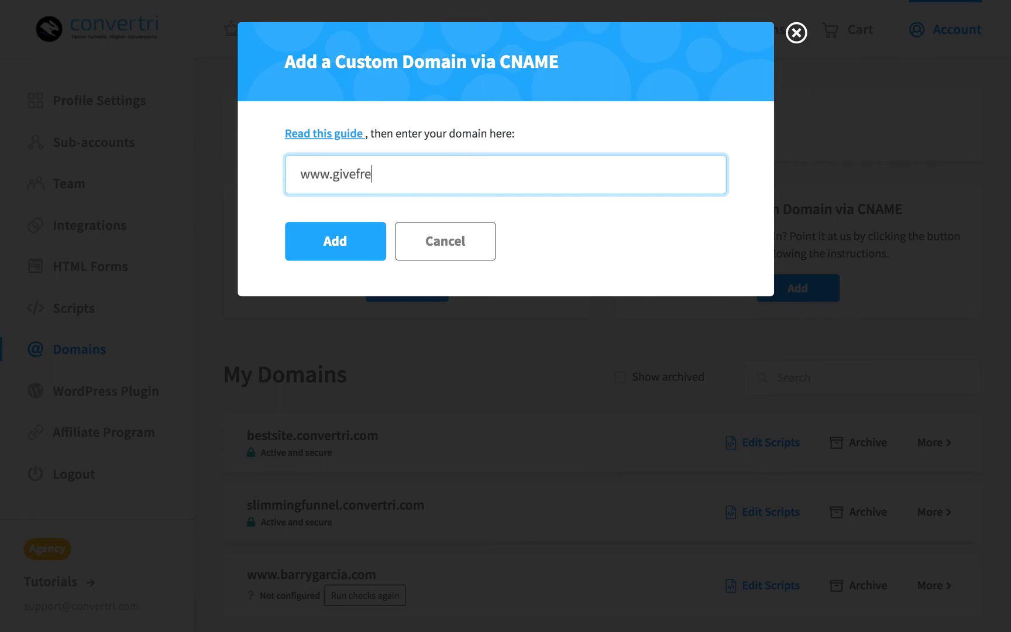
text(e.uk)
click(347, 250)
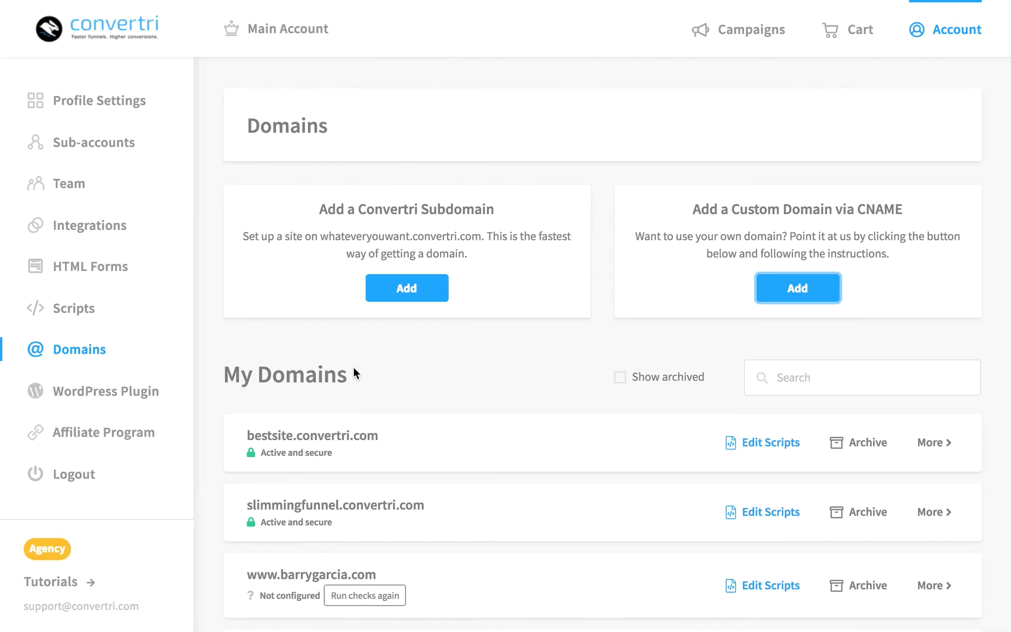
scroll(364, 393, down, 3)
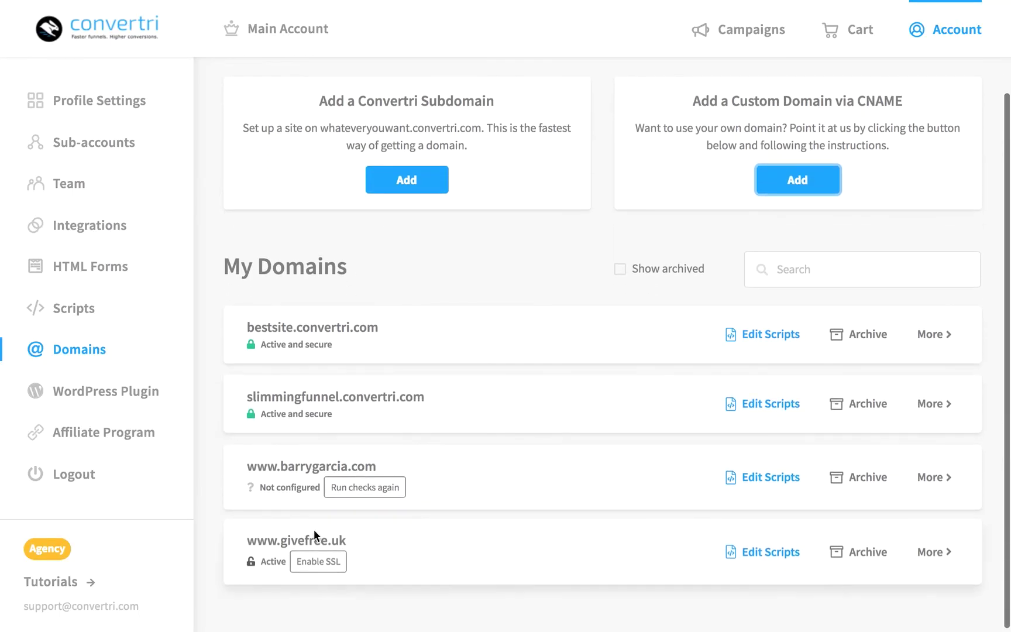